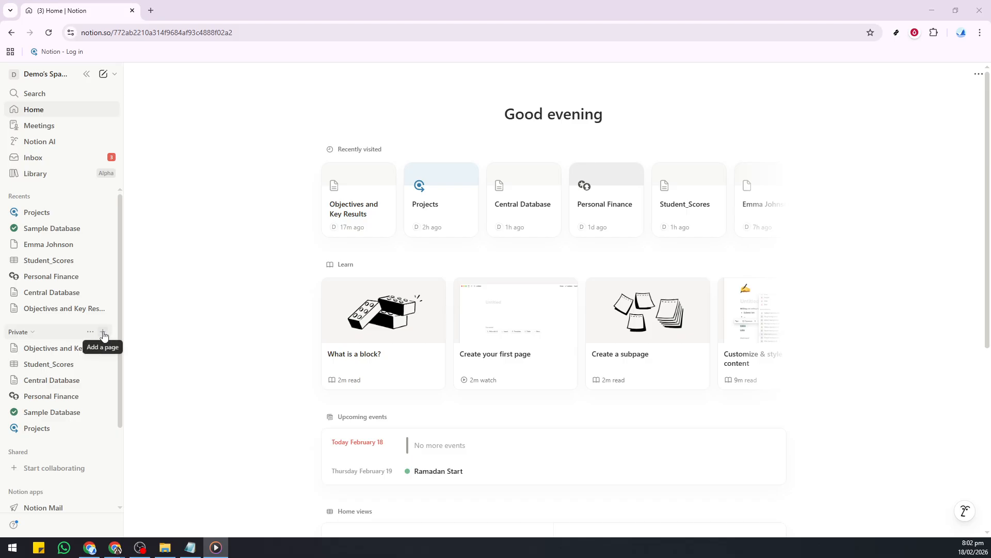
- Create a new private page titled "Objectives and Key Results"
left_click(102, 331)
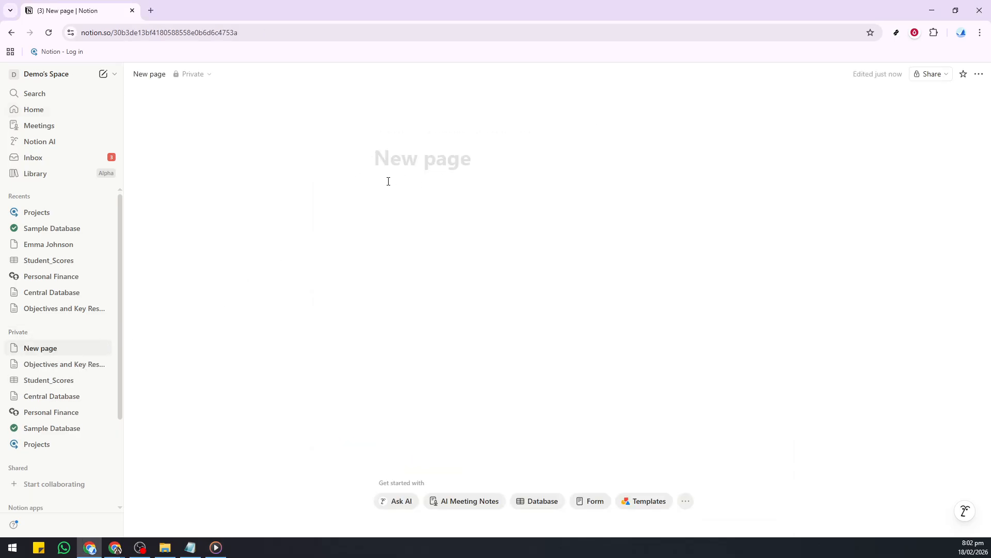
type("Objectives and Key Results")
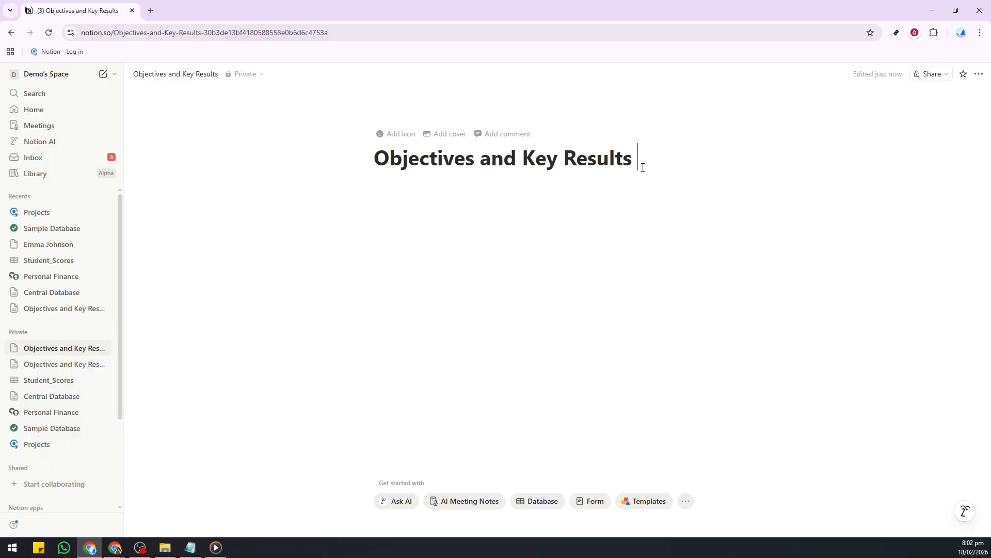
key("Return")
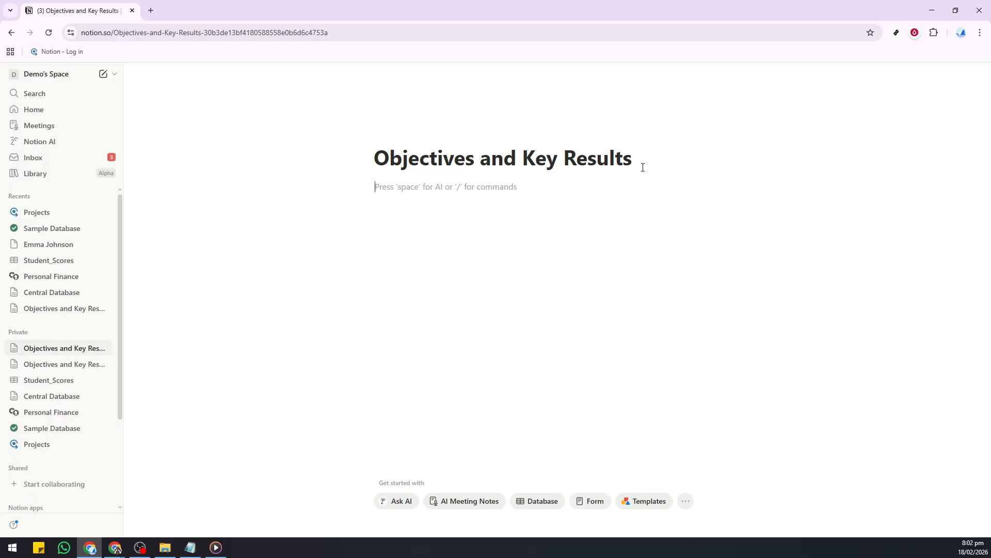
- Insert an inline database in the page body and name it "Objectives"
type("/")
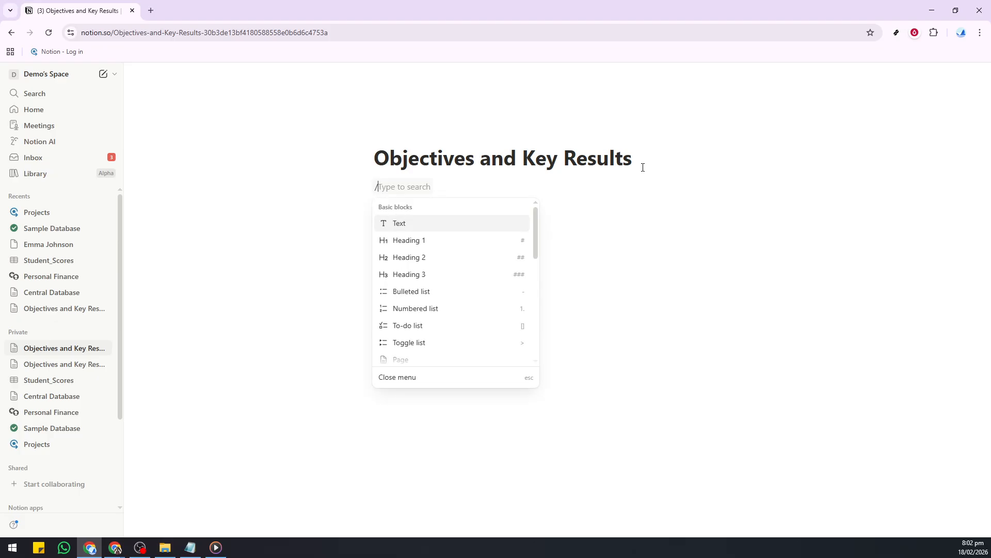
type("data")
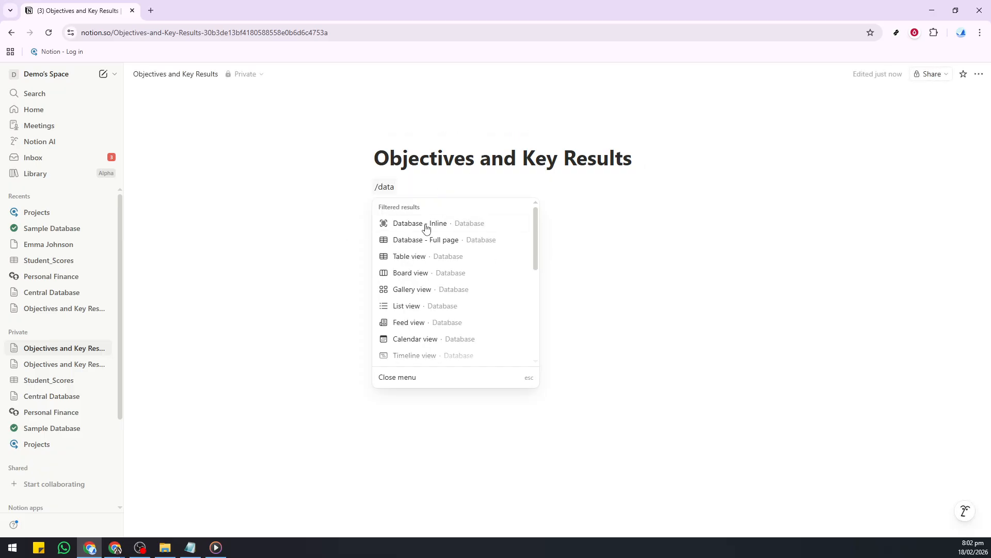
left_click(442, 225)
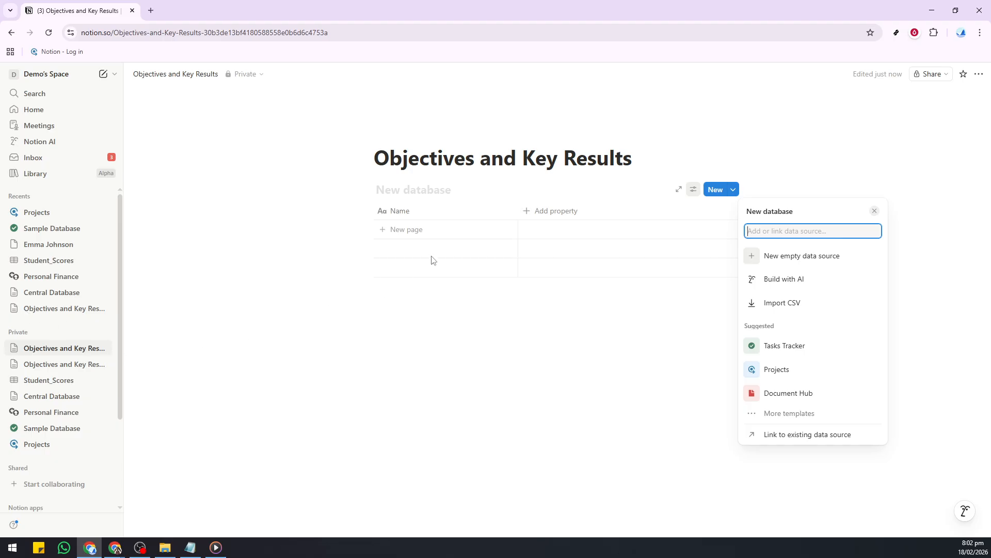
left_click(416, 191)
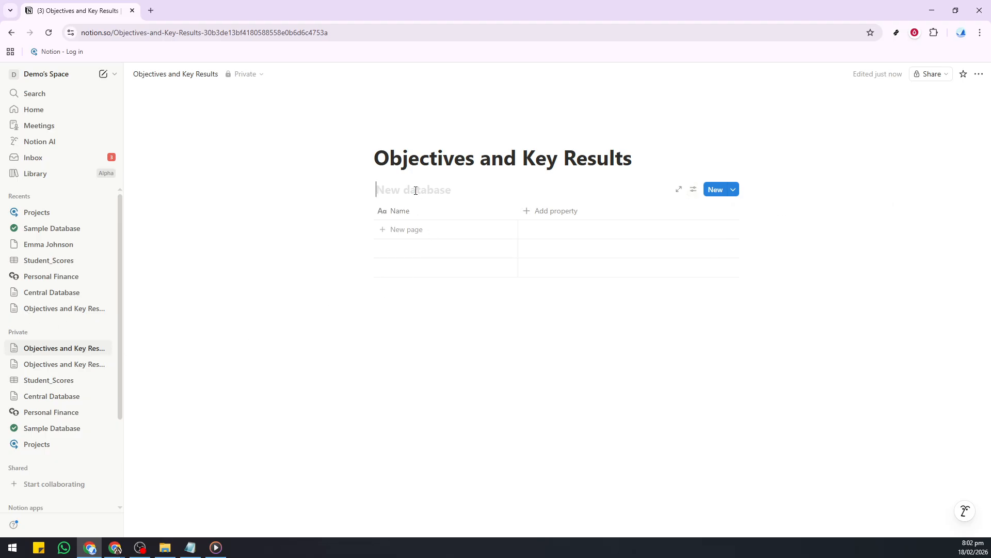
type("Obj")
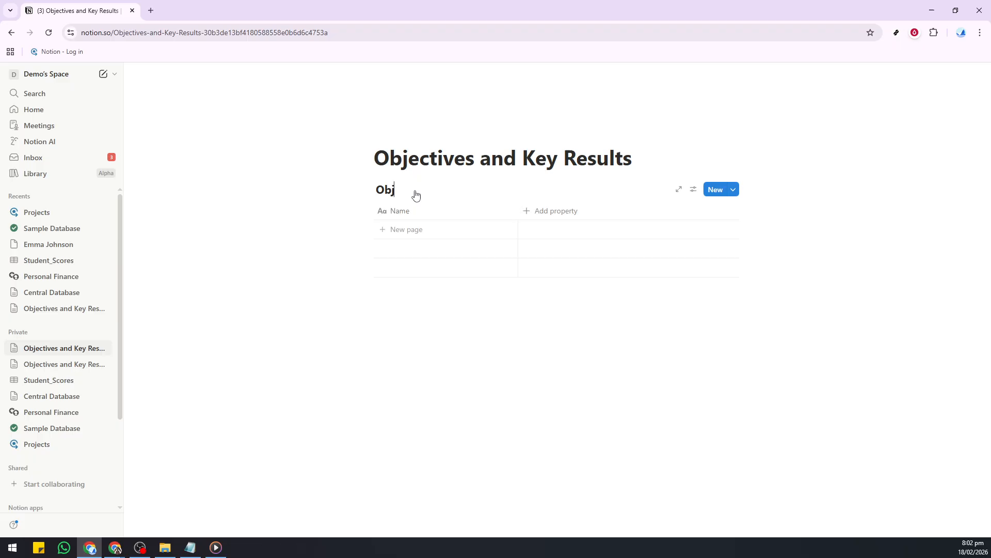
type("ectives")
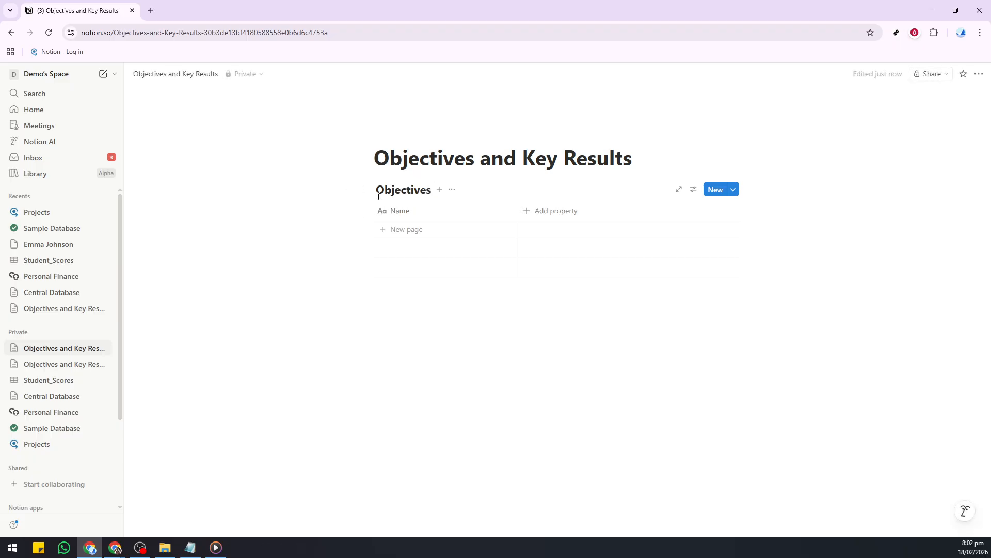
- Open the existing, already filled Objectives and Key Results page and examine its Objectives and Key Results tables
left_click(64, 365)
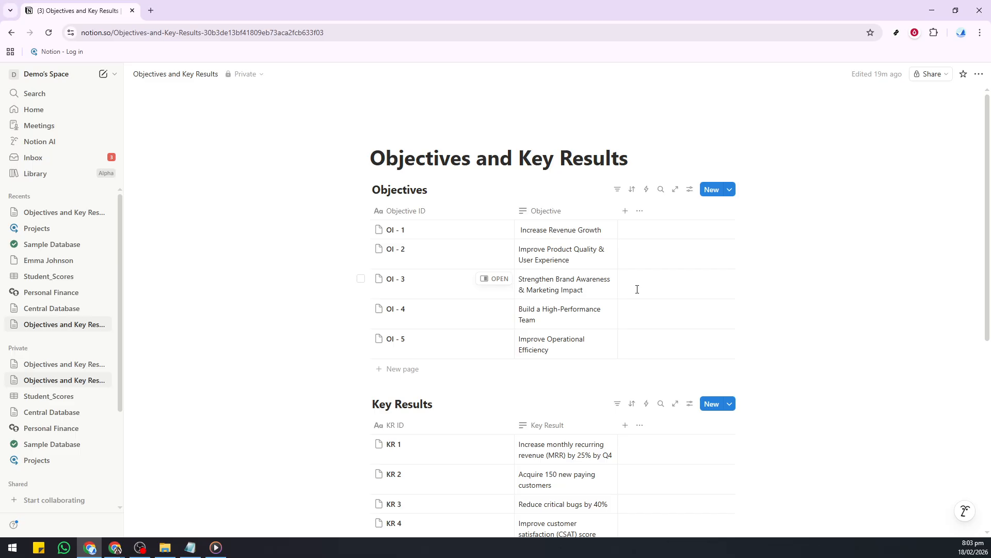
scroll(637, 289, "down", 1)
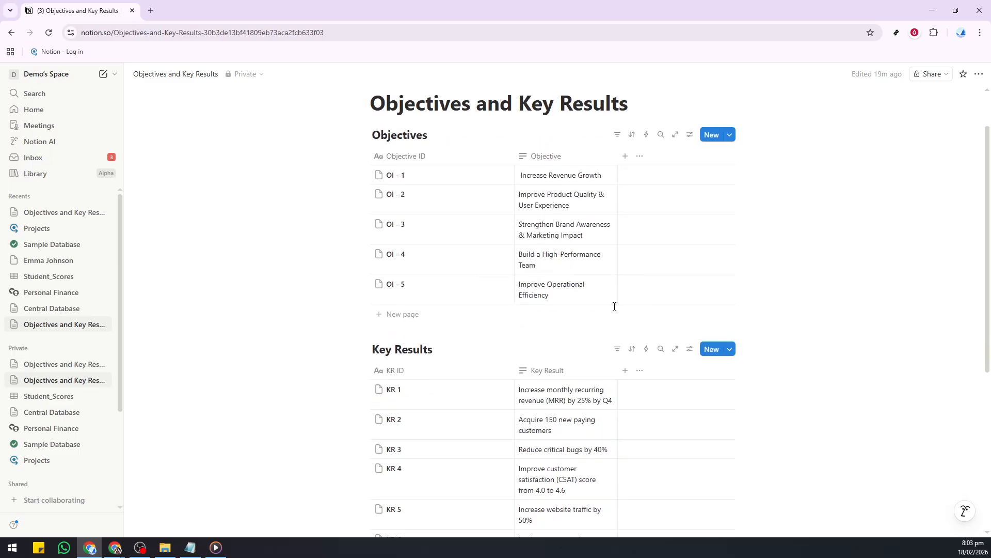
scroll(614, 307, "down", 1)
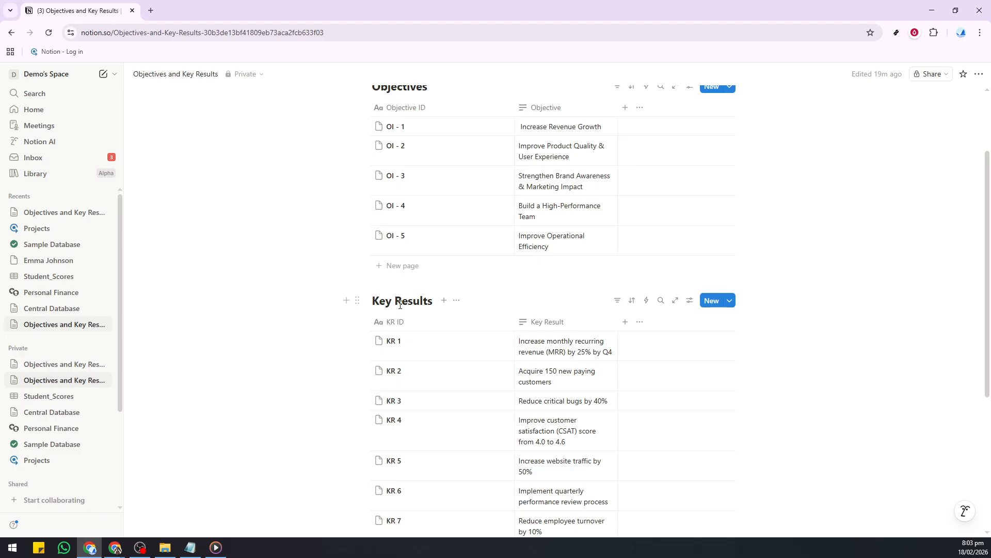
scroll(456, 307, "down", 1)
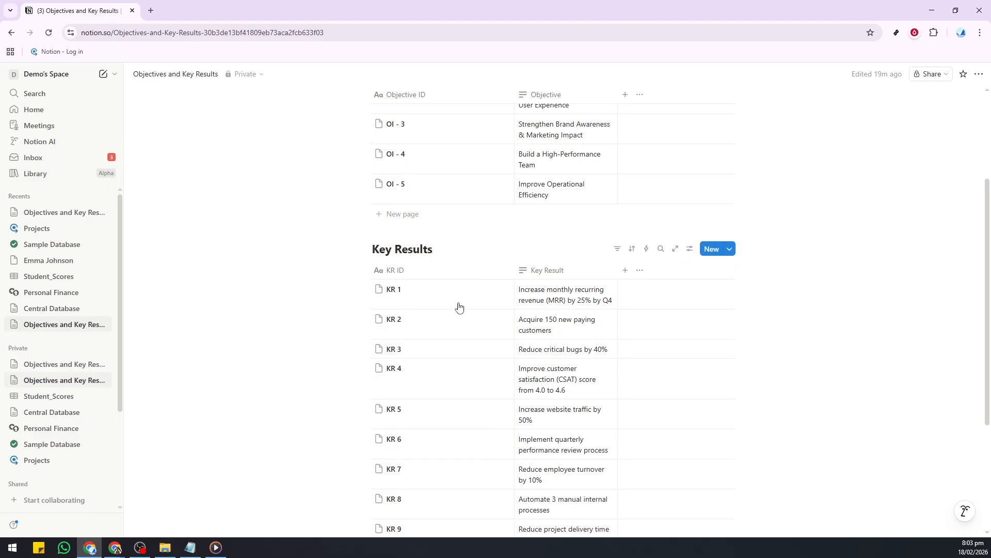
scroll(475, 298, "down", 1)
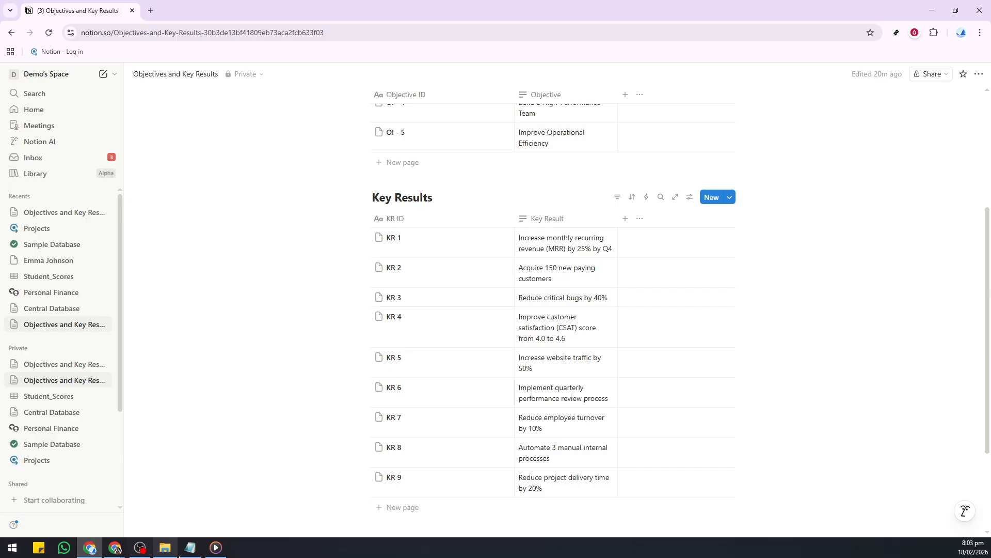
left_click(191, 552)
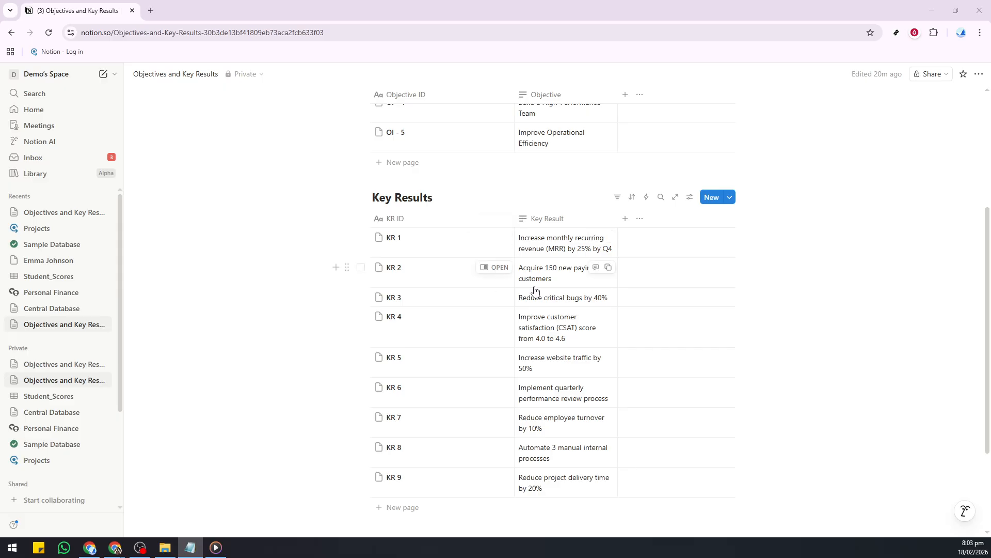
scroll(539, 294, "down", 1)
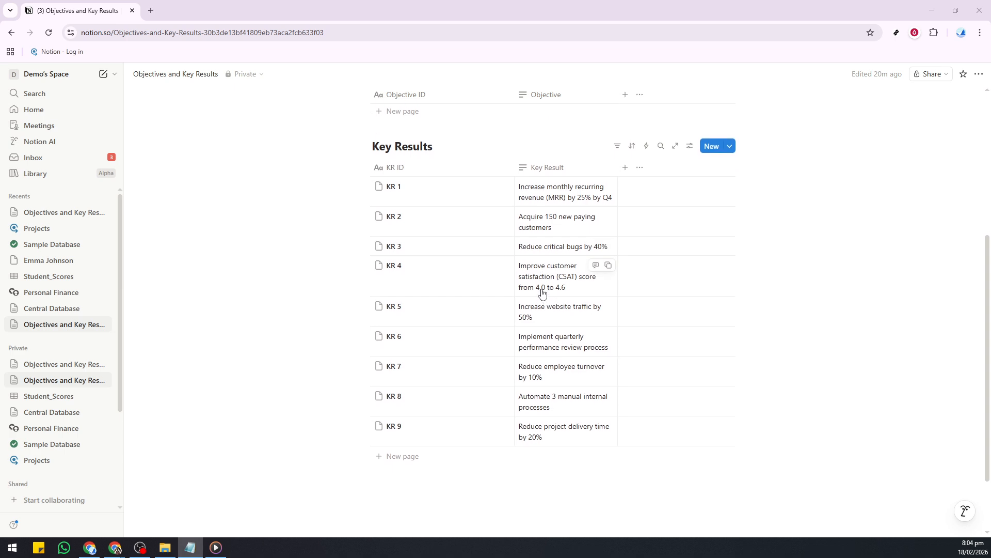
scroll(541, 294, "up", 1)
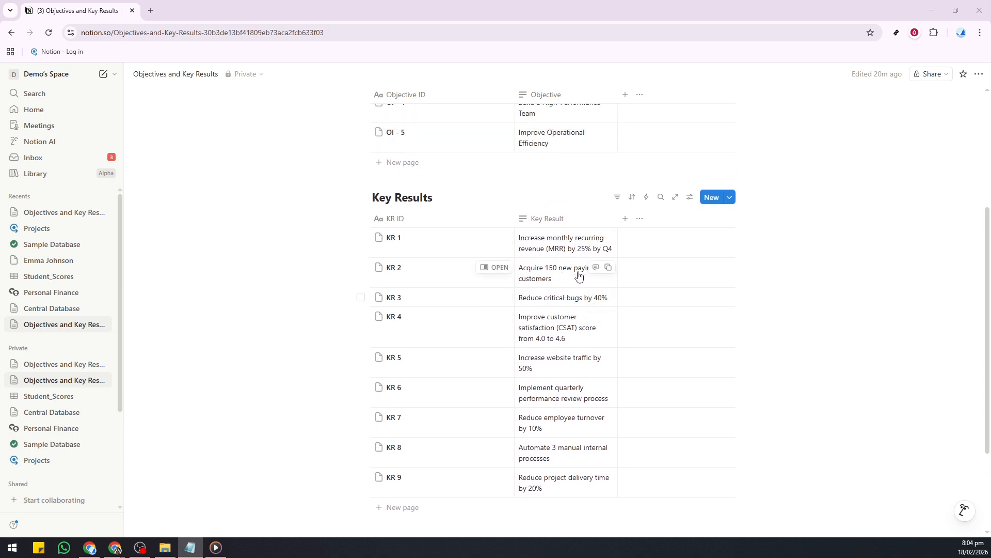
- Add a relation property named Objectives to the Key Results table, related to this page's Objectives database
left_click(625, 219)
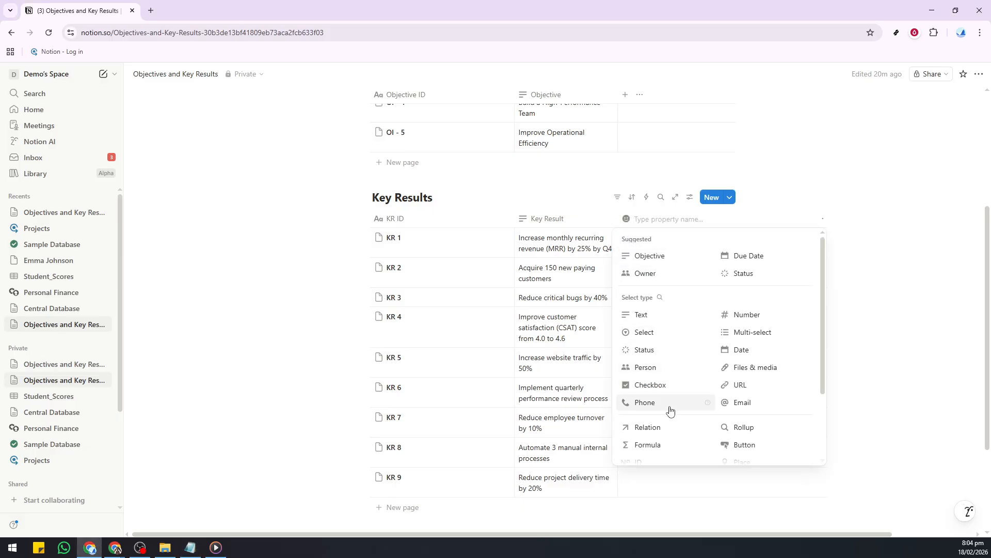
left_click(672, 433)
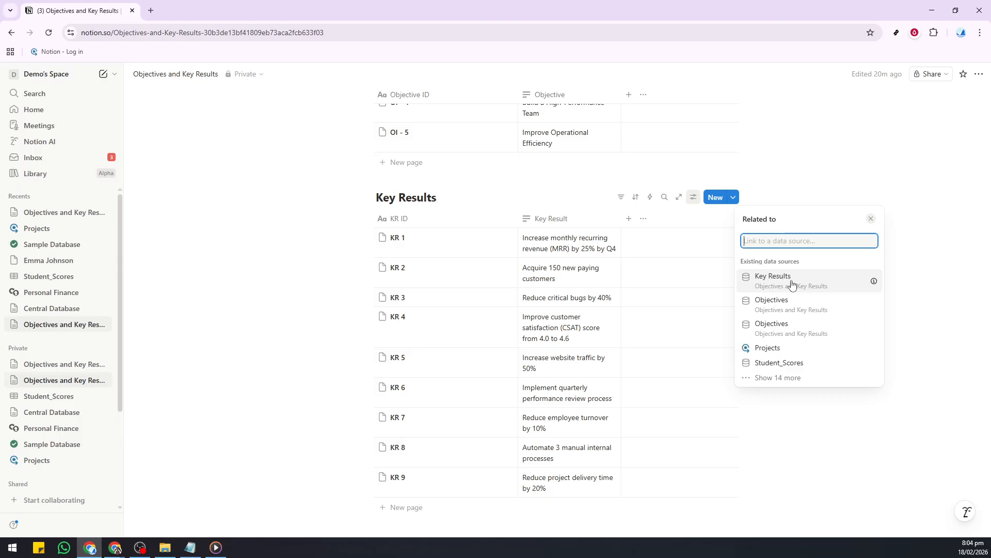
left_click(793, 309)
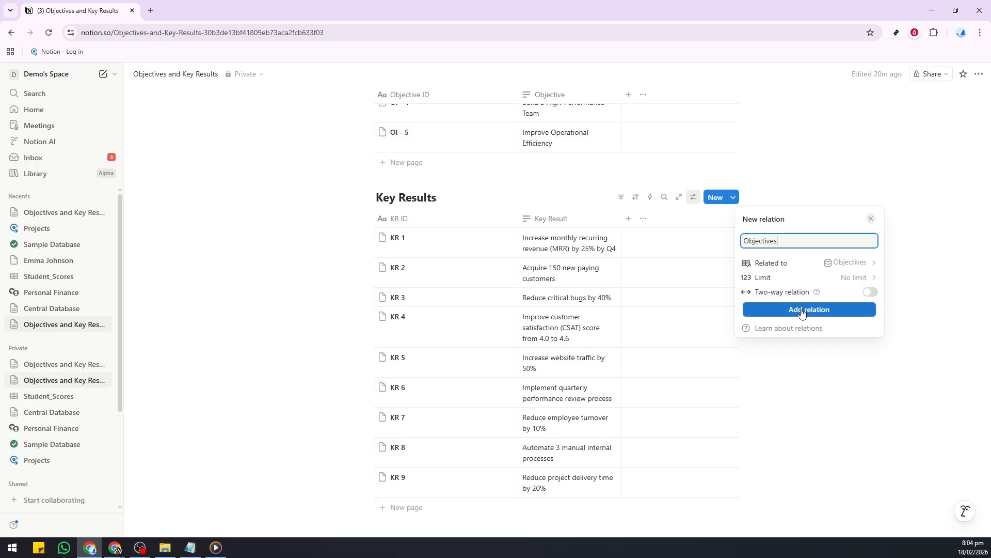
left_click(800, 310)
- Link key results KR 1 and KR 2 to objective OI - 1 in the Objectives relation column
left_click(665, 247)
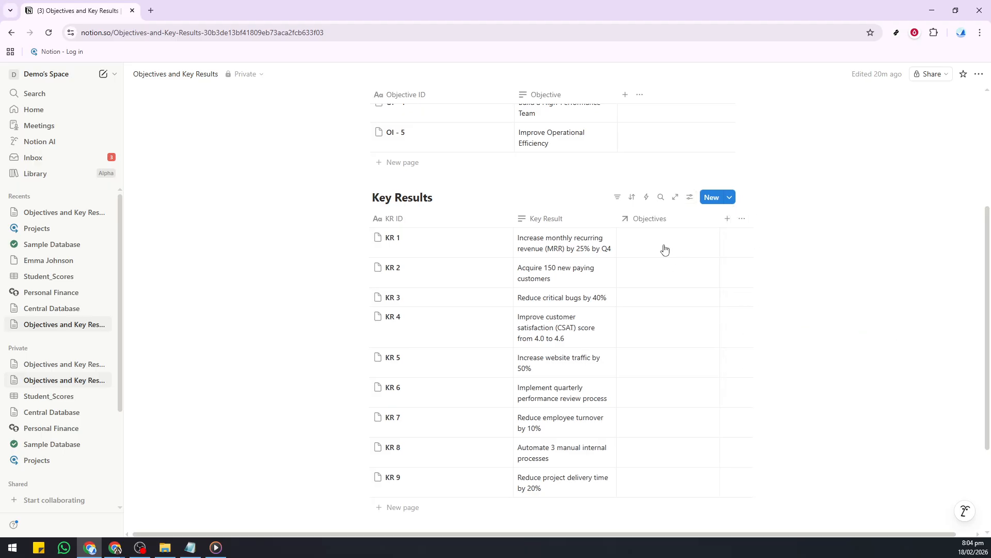
left_click(659, 245)
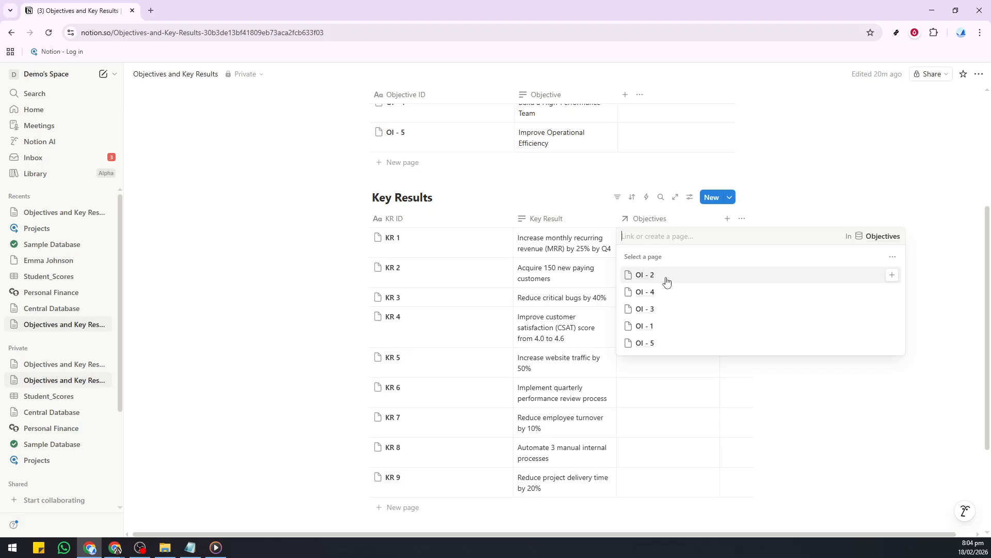
left_click(668, 329)
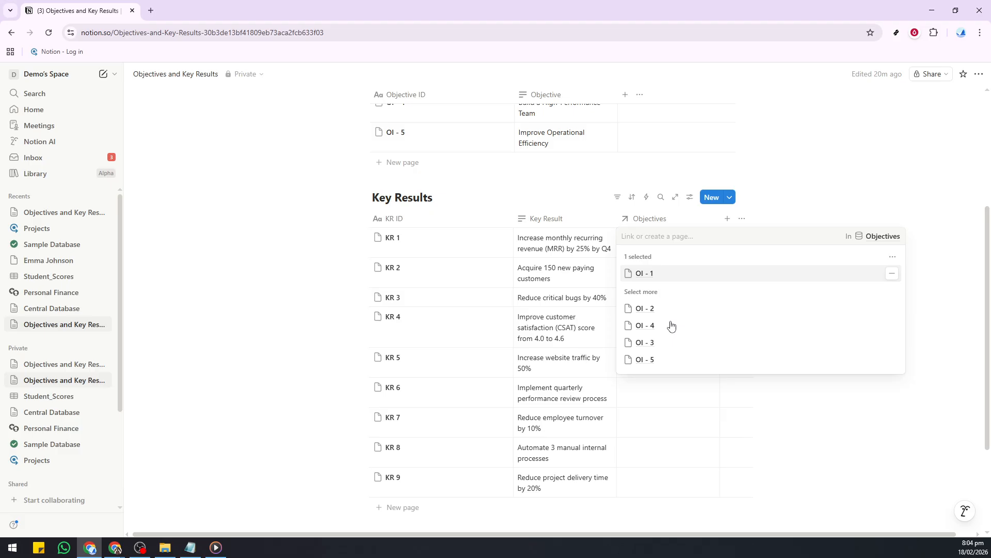
left_click(873, 402)
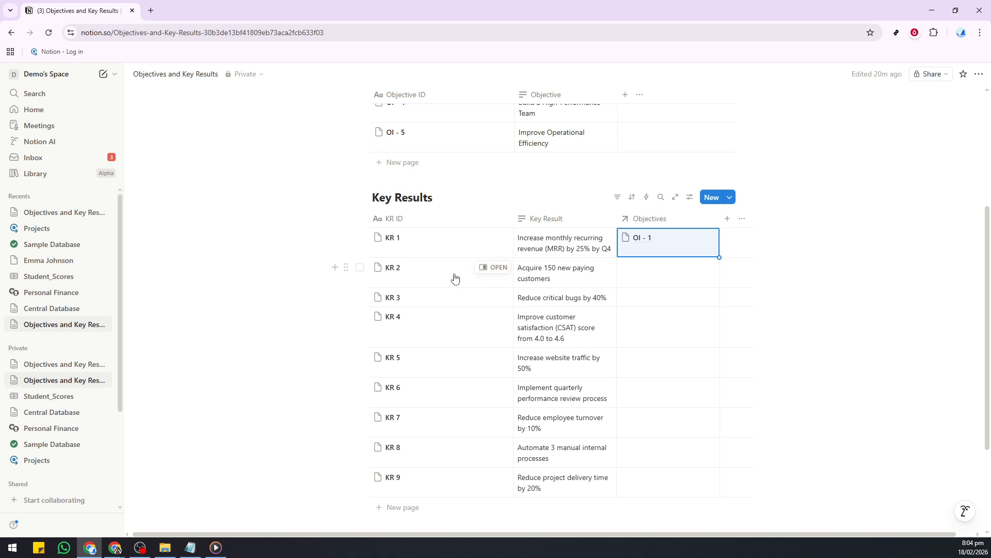
left_click(684, 280)
left_click(684, 279)
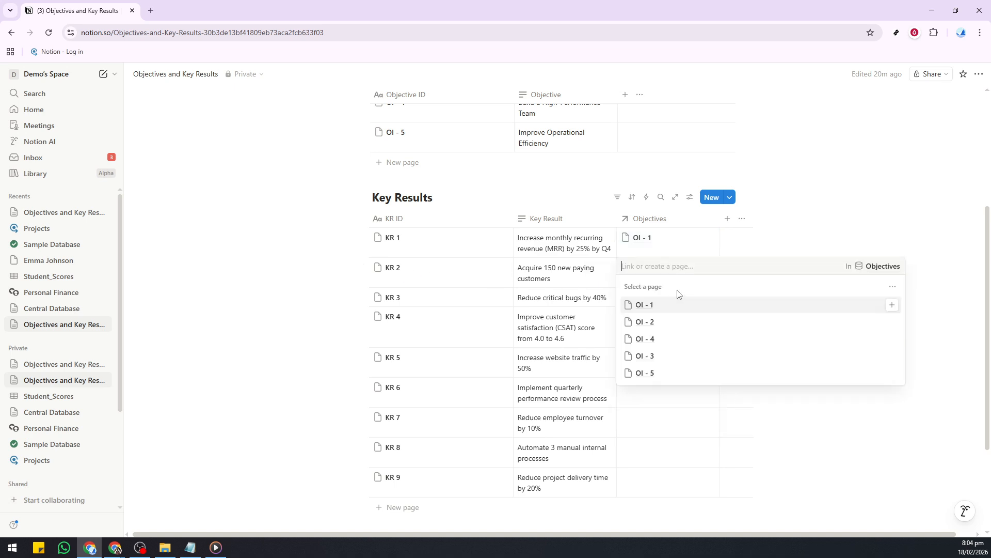
left_click(666, 310)
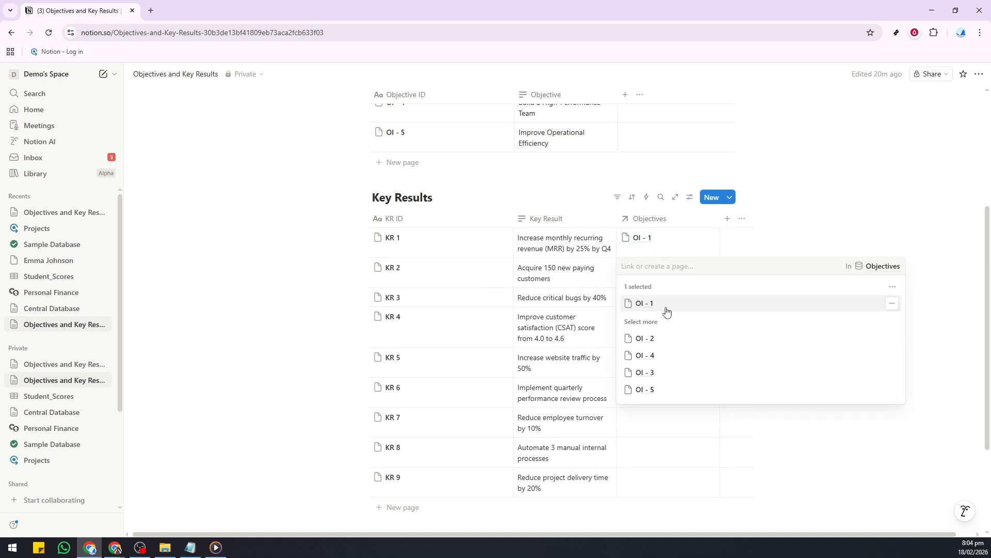
left_click(820, 427)
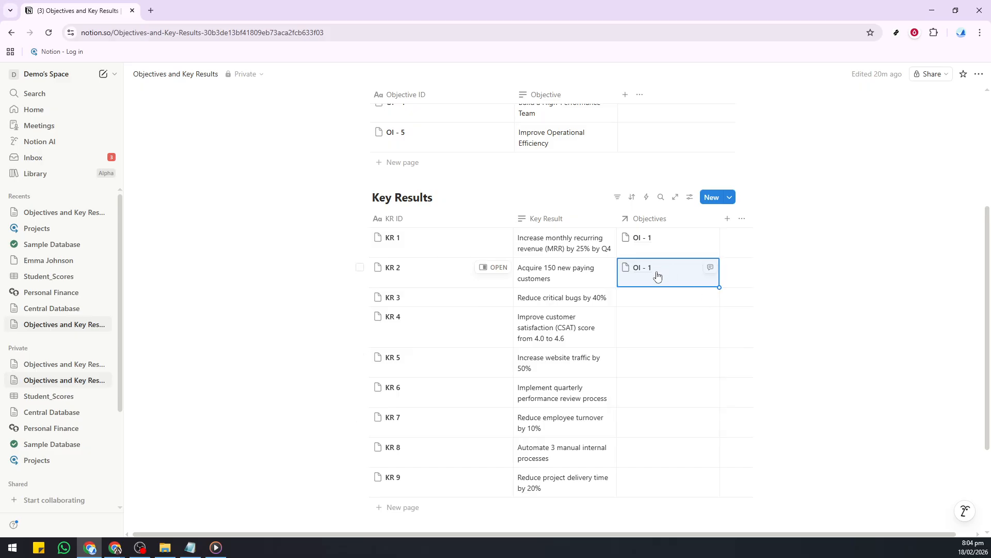
- Link key results KR 3 and KR 4 to objective OI - 2, checking them against the Objectives table
left_click(662, 302)
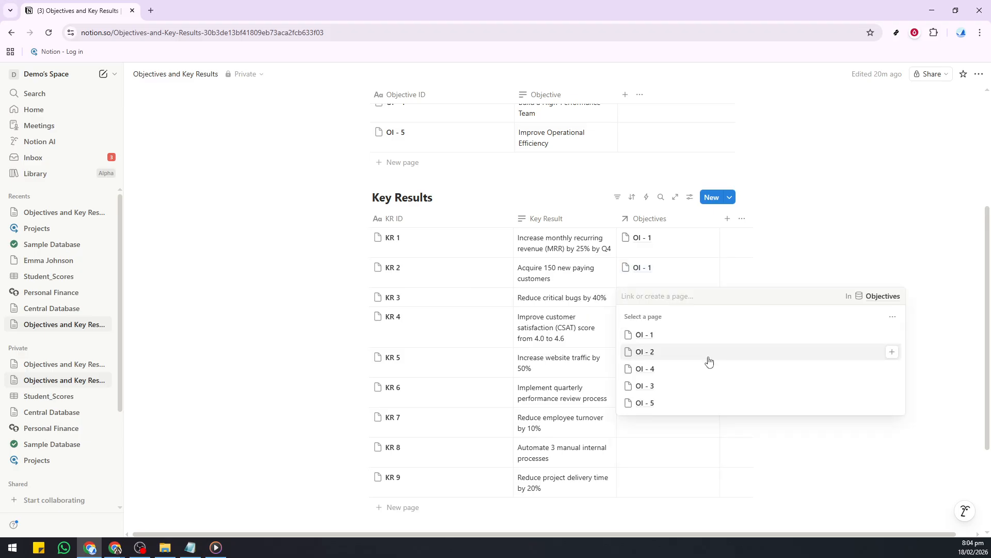
left_click(669, 356)
key("Escape")
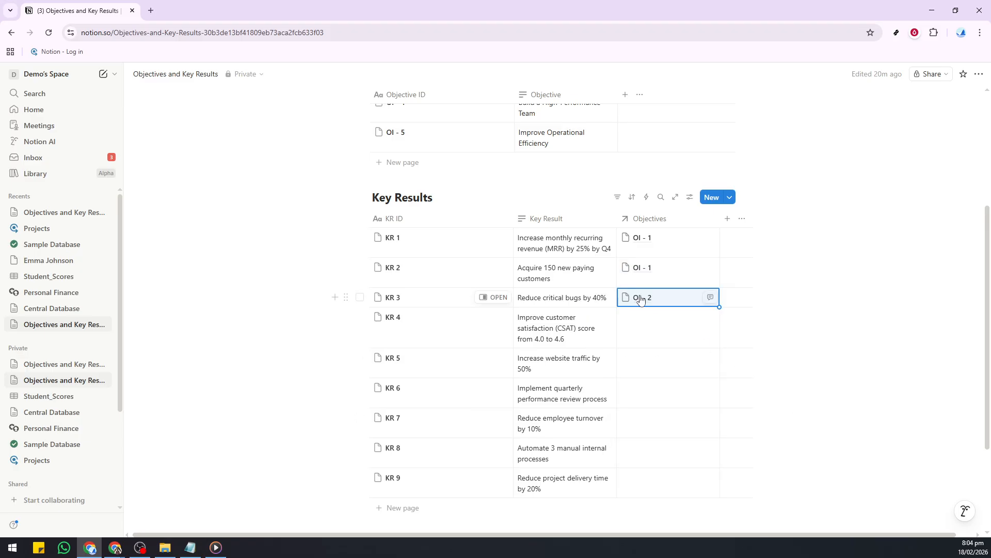
scroll(412, 270, "up", 4)
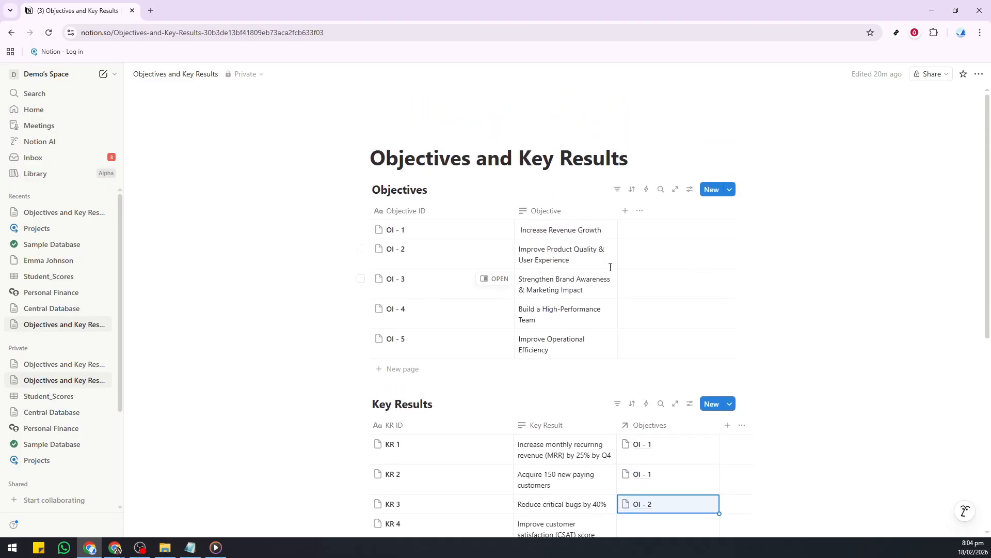
scroll(681, 289, "down", 3)
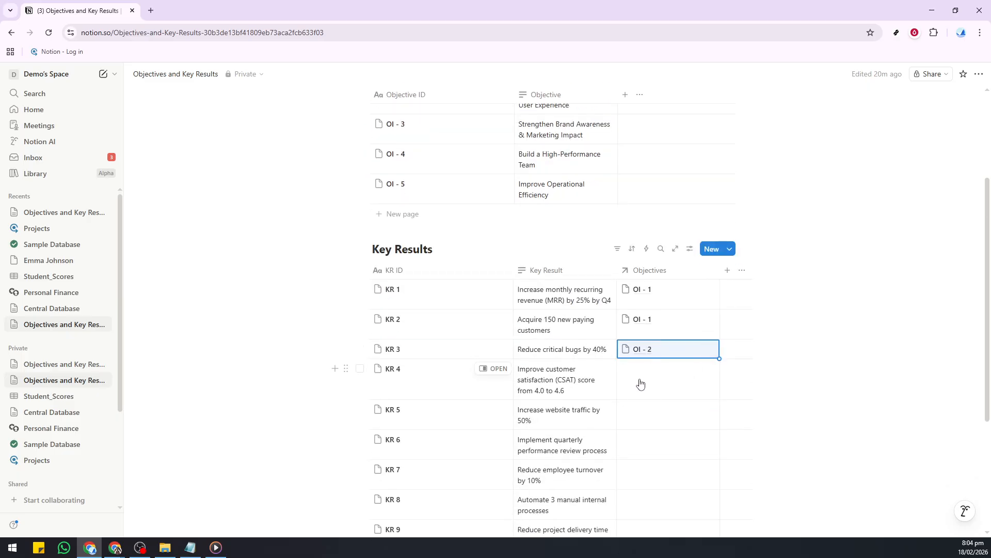
left_click(642, 385)
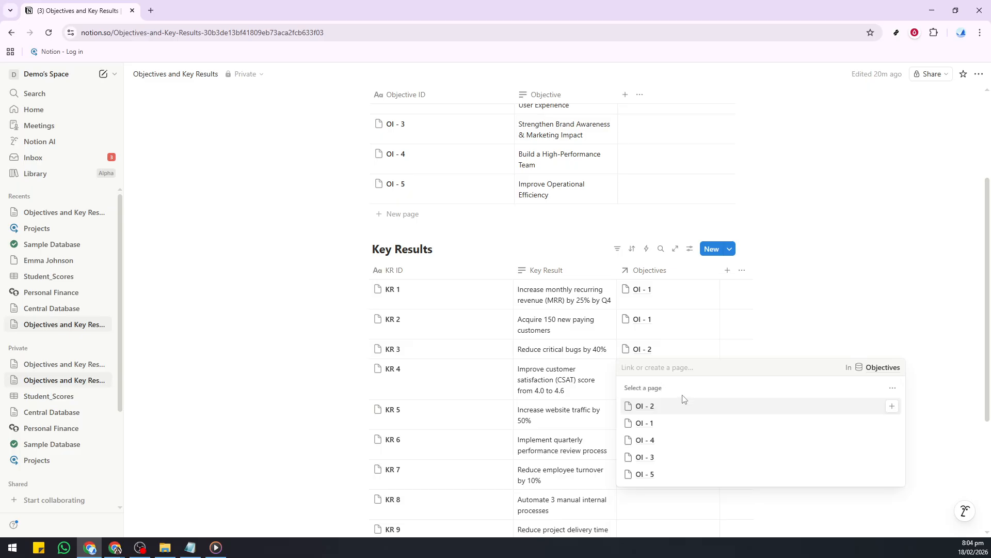
left_click(669, 411)
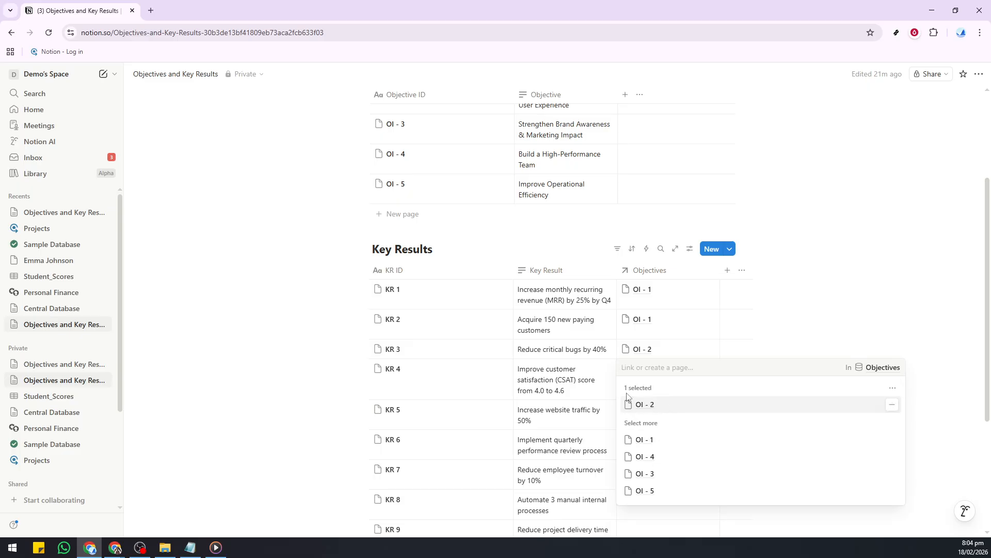
key("Escape")
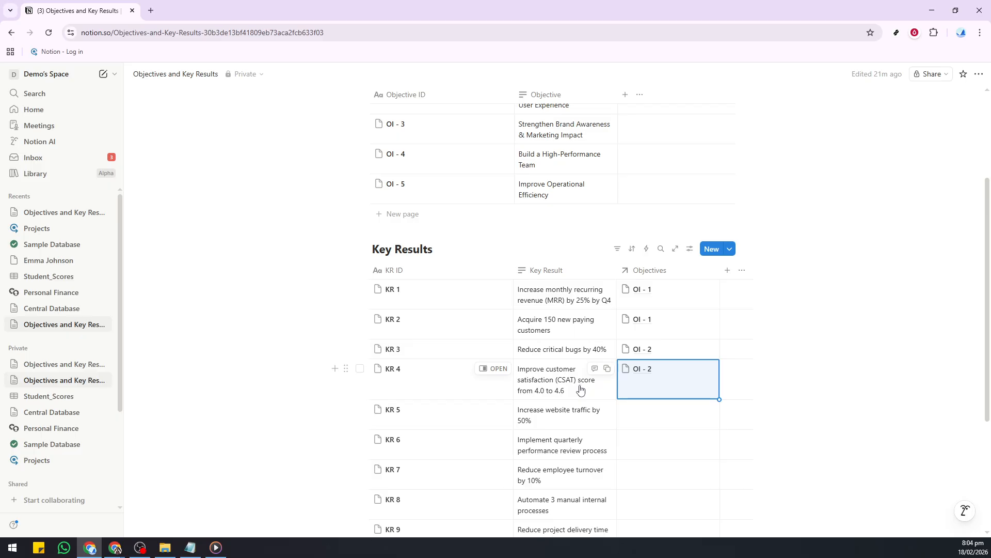
scroll(568, 362, "up", 2)
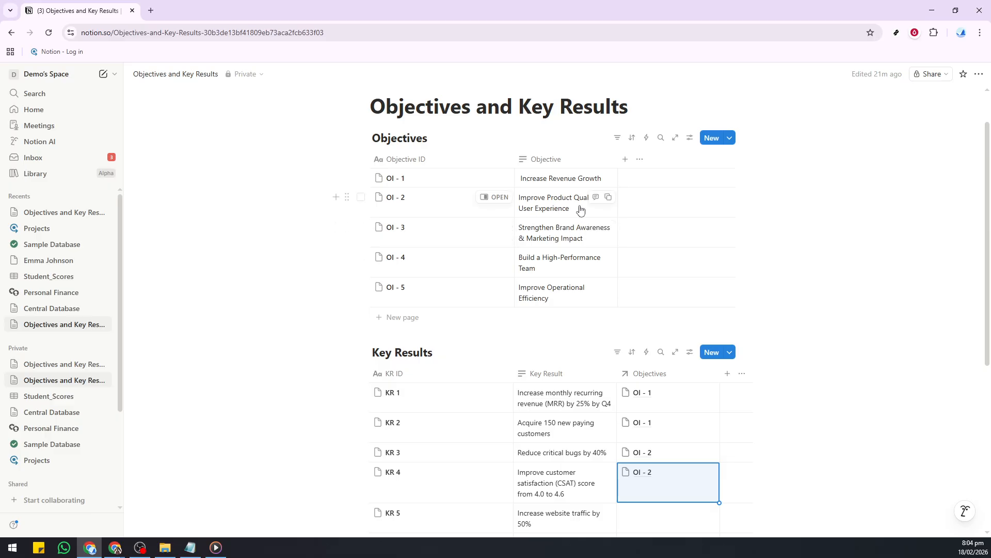
- Link key result KR 5 to objective OI - 3 in the Objectives relation column, checking it against the Objectives table
scroll(575, 313, "down", 3)
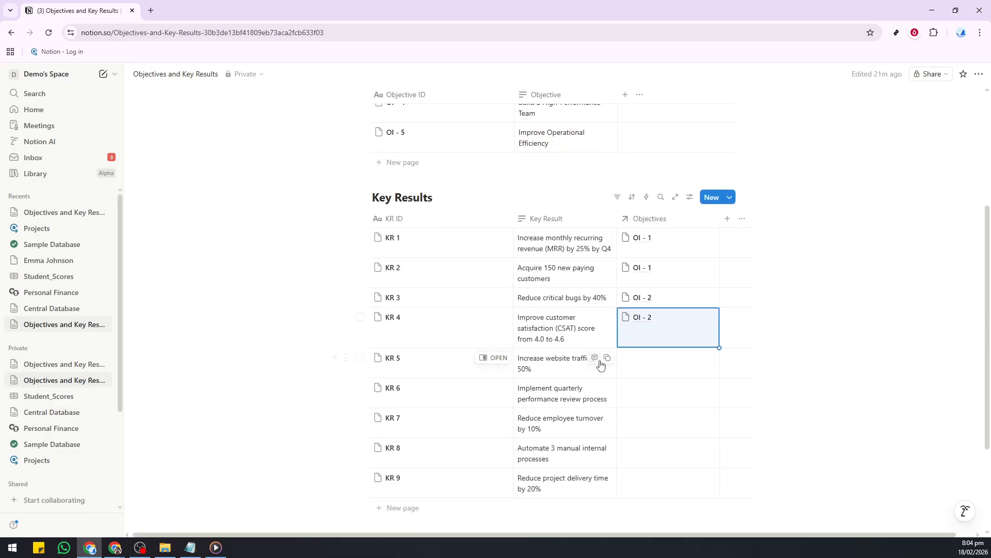
left_click(654, 364)
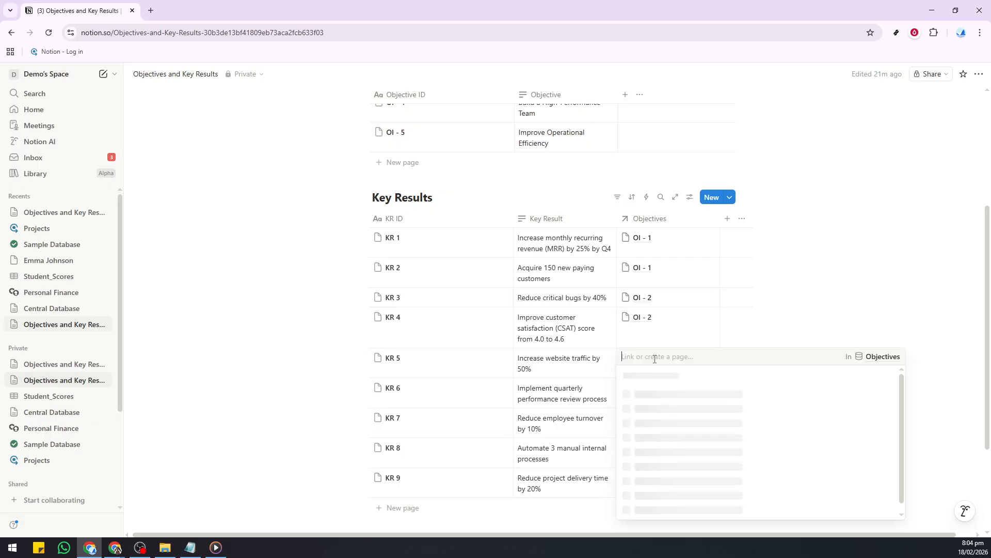
left_click(661, 446)
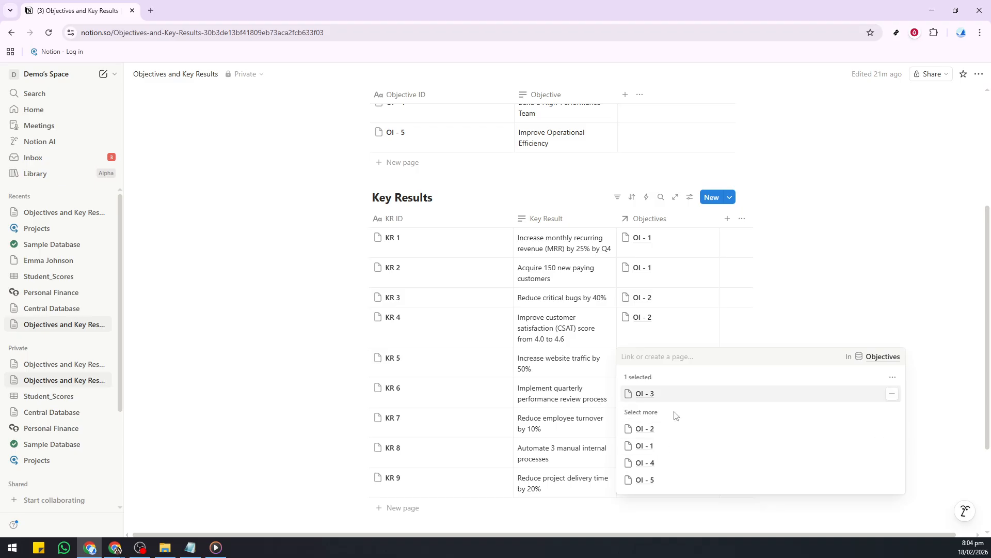
left_click(804, 289)
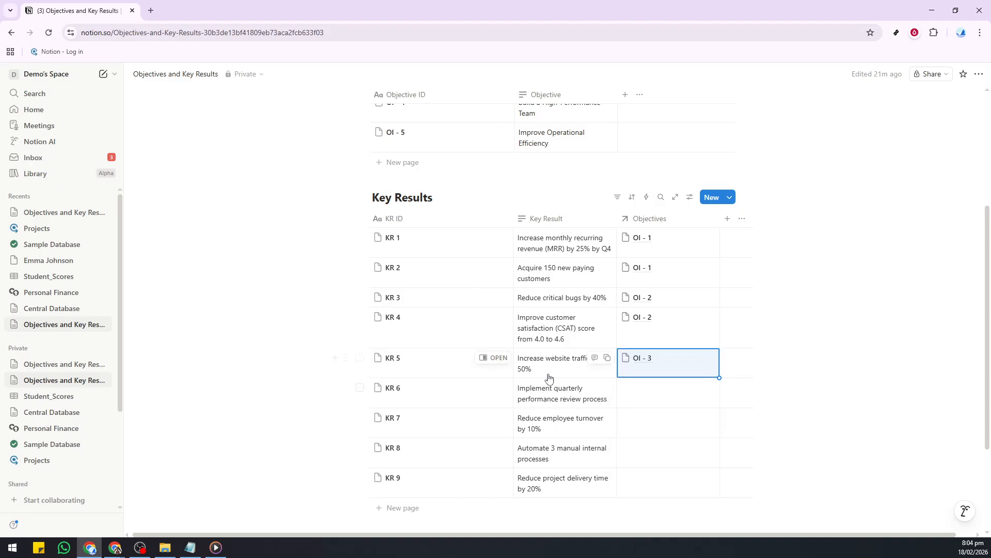
scroll(555, 374, "up", 2)
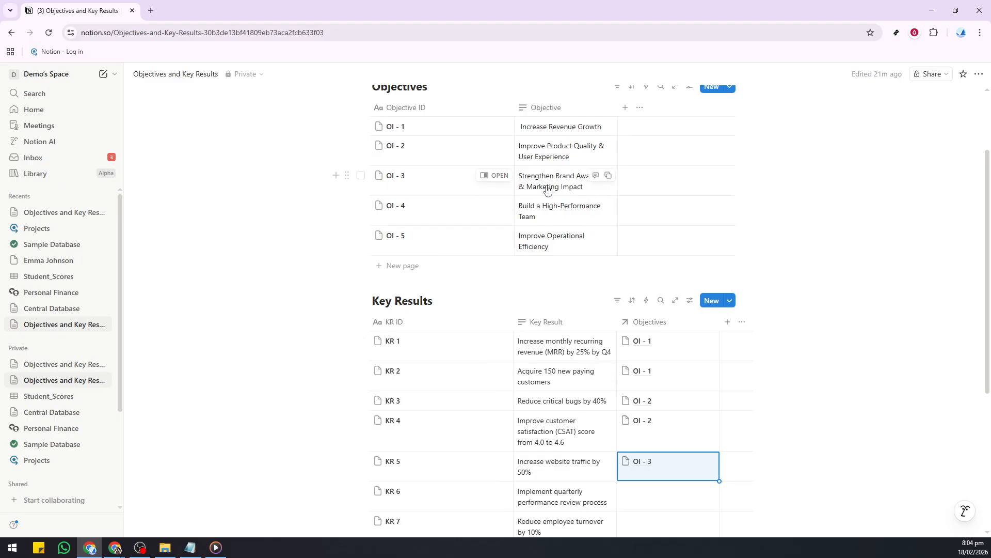
scroll(646, 295, "down", 2)
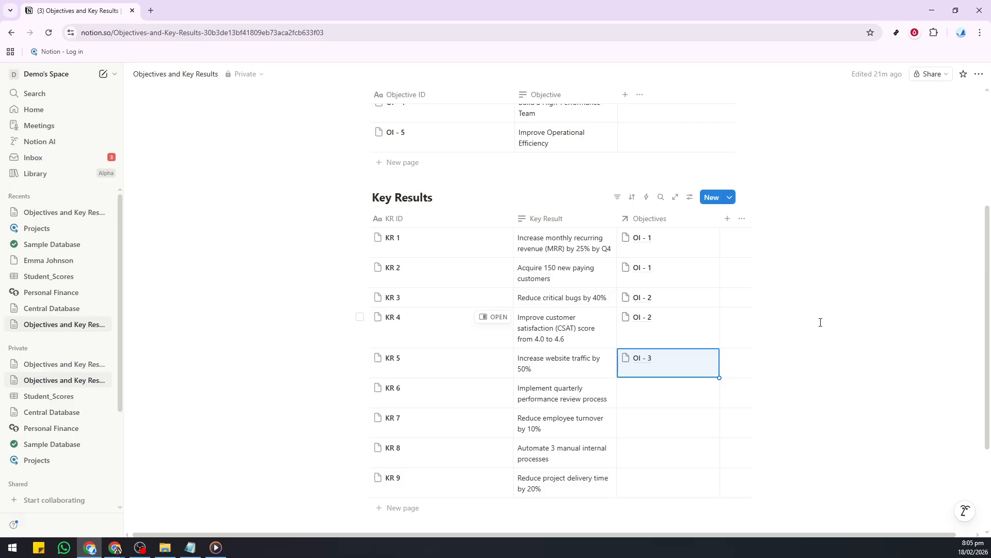
scroll(821, 322, "up", 1)
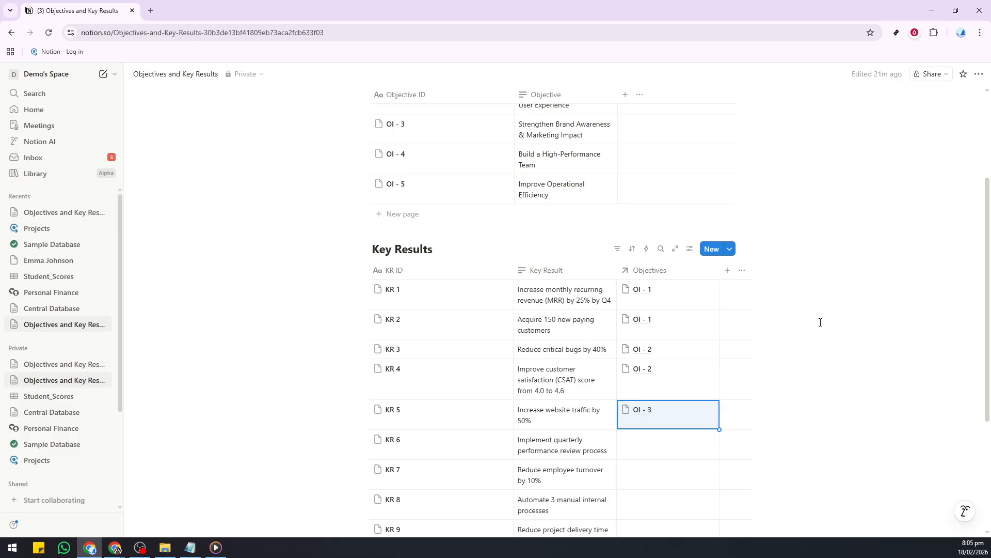
scroll(820, 322, "down", 2)
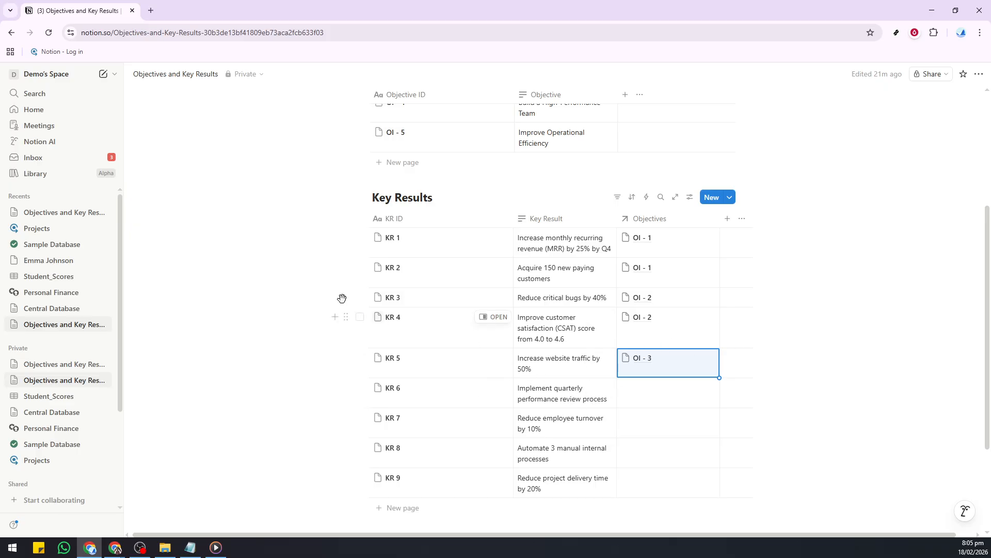
scroll(360, 305, "up", 2)
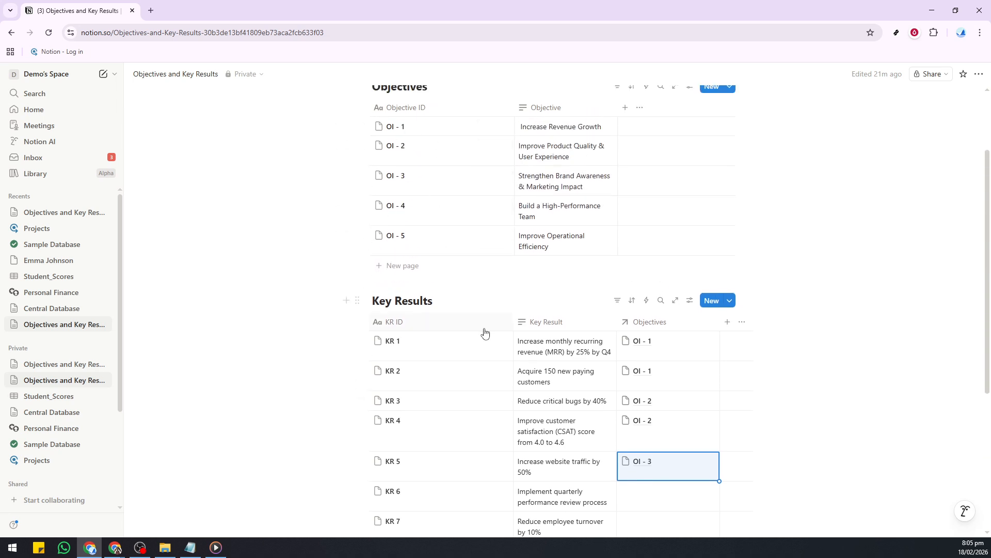
scroll(485, 331, "down", 2)
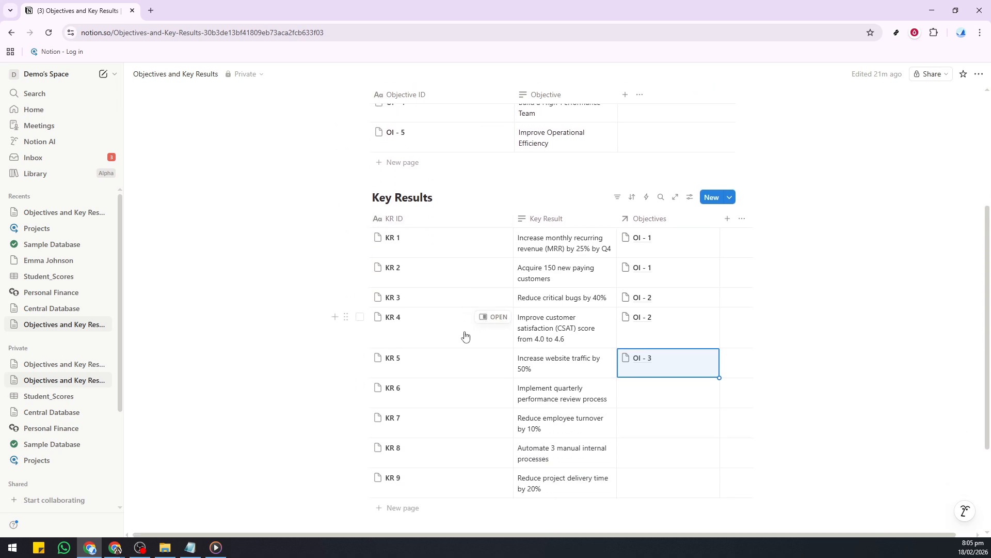